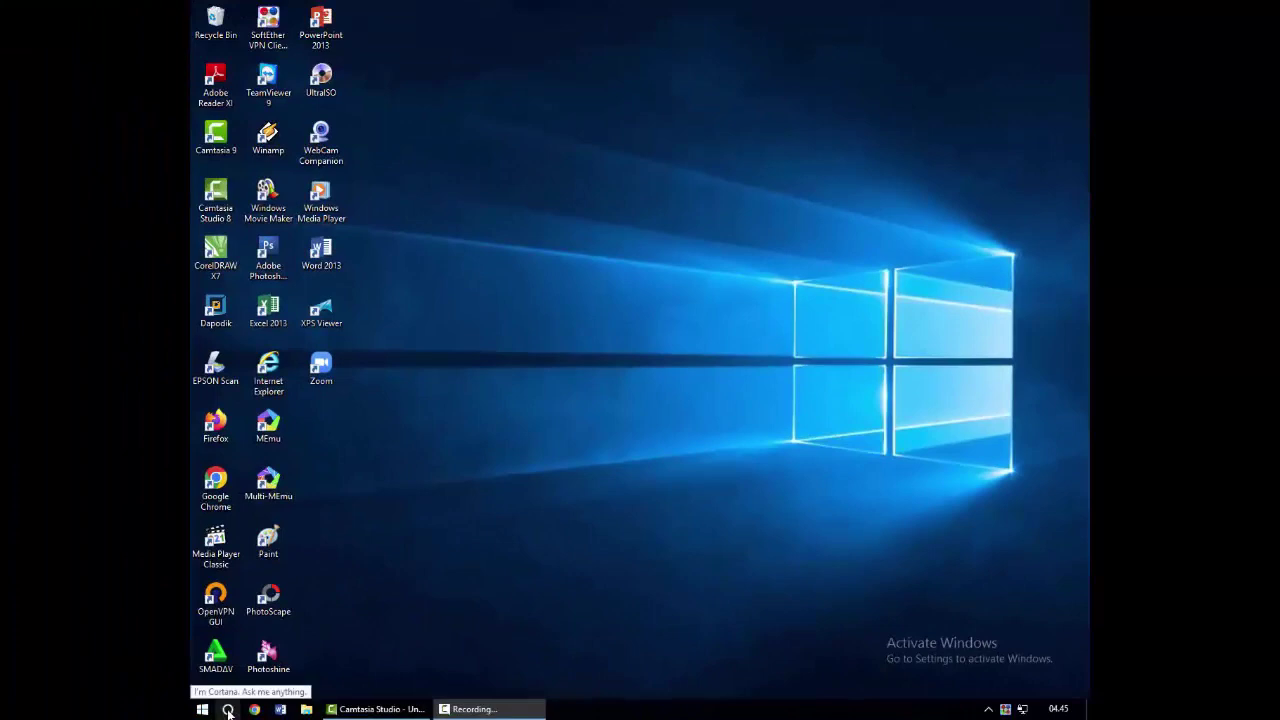
Launch the Registry Editor by running regedit from the Run dialog and allow it to make changes to the PC.
{"action": "key", "text": "super"}
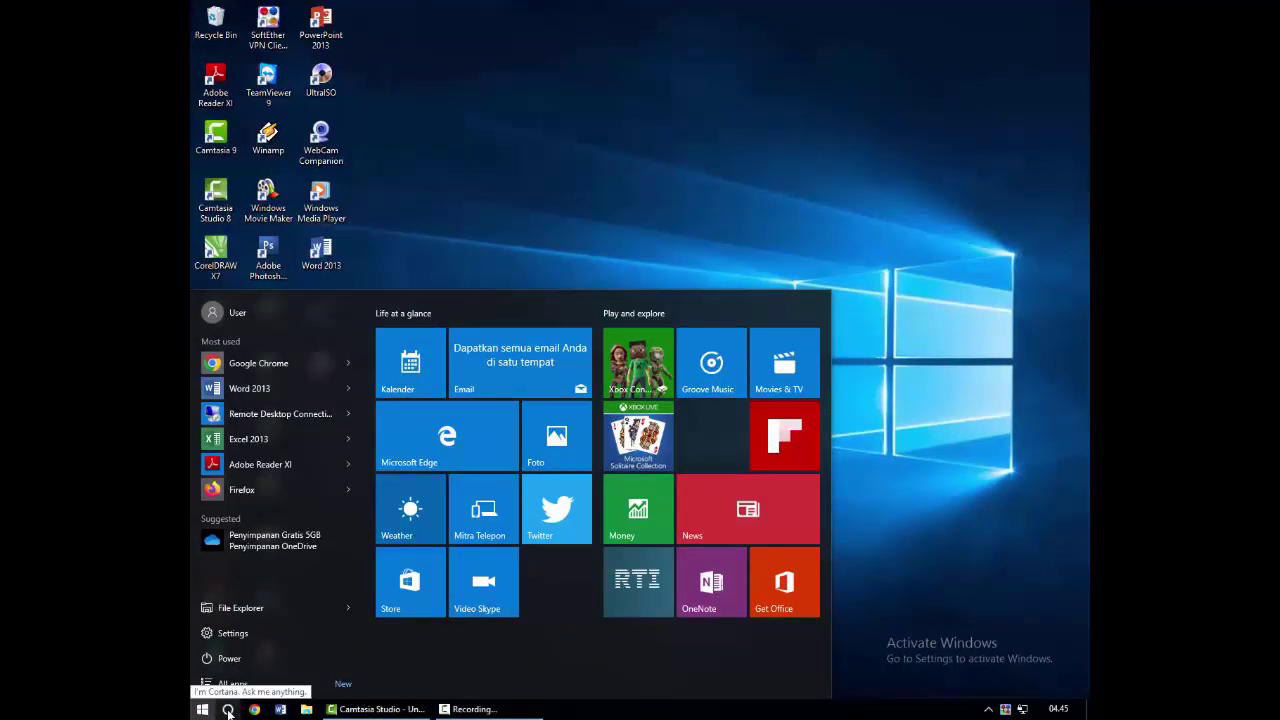
{"action": "left_click", "coordinate": [228, 711]}
{"action": "type", "text": "r"}
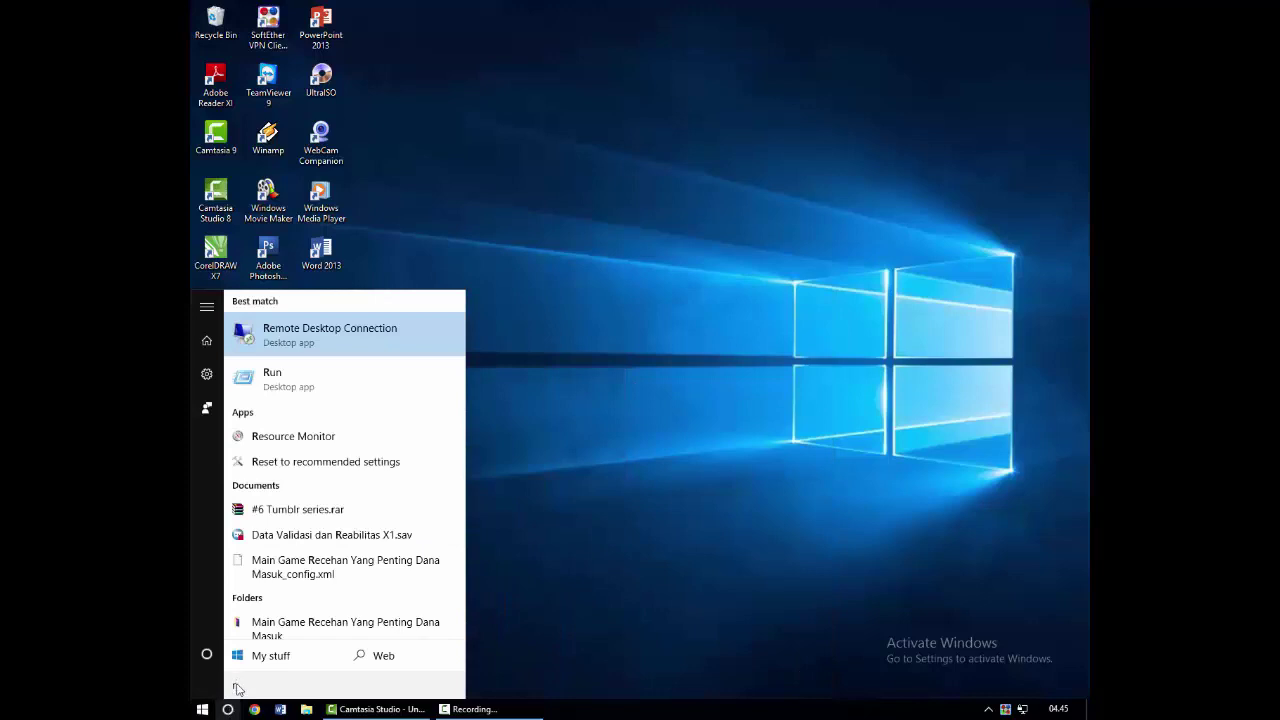
{"action": "left_click", "coordinate": [306, 383]}
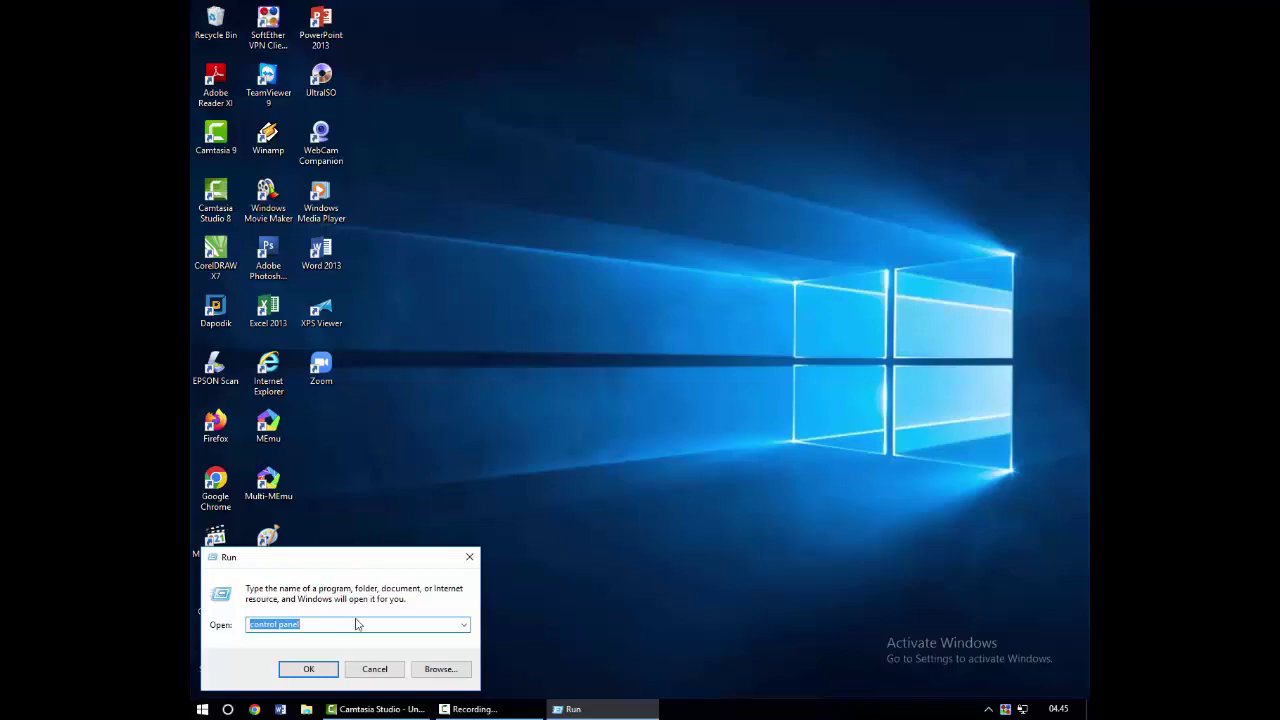
{"action": "type", "text": "regedit"}
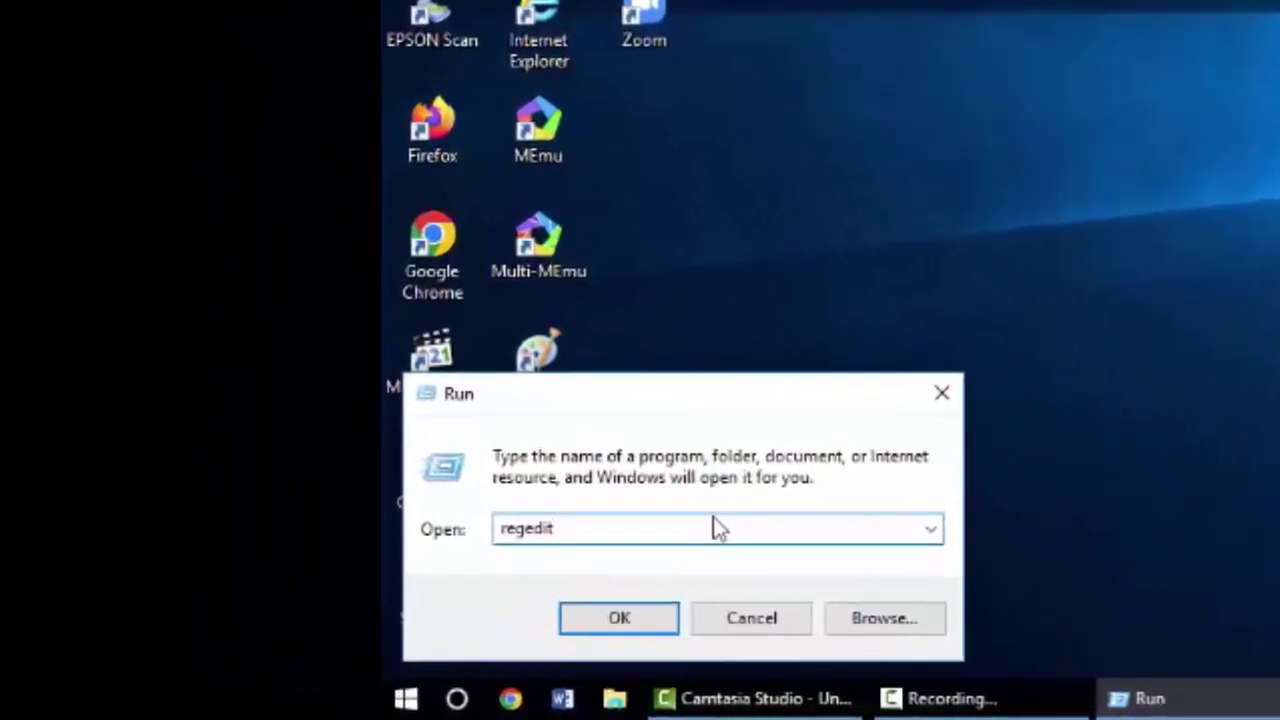
{"action": "left_click", "coordinate": [634, 624]}
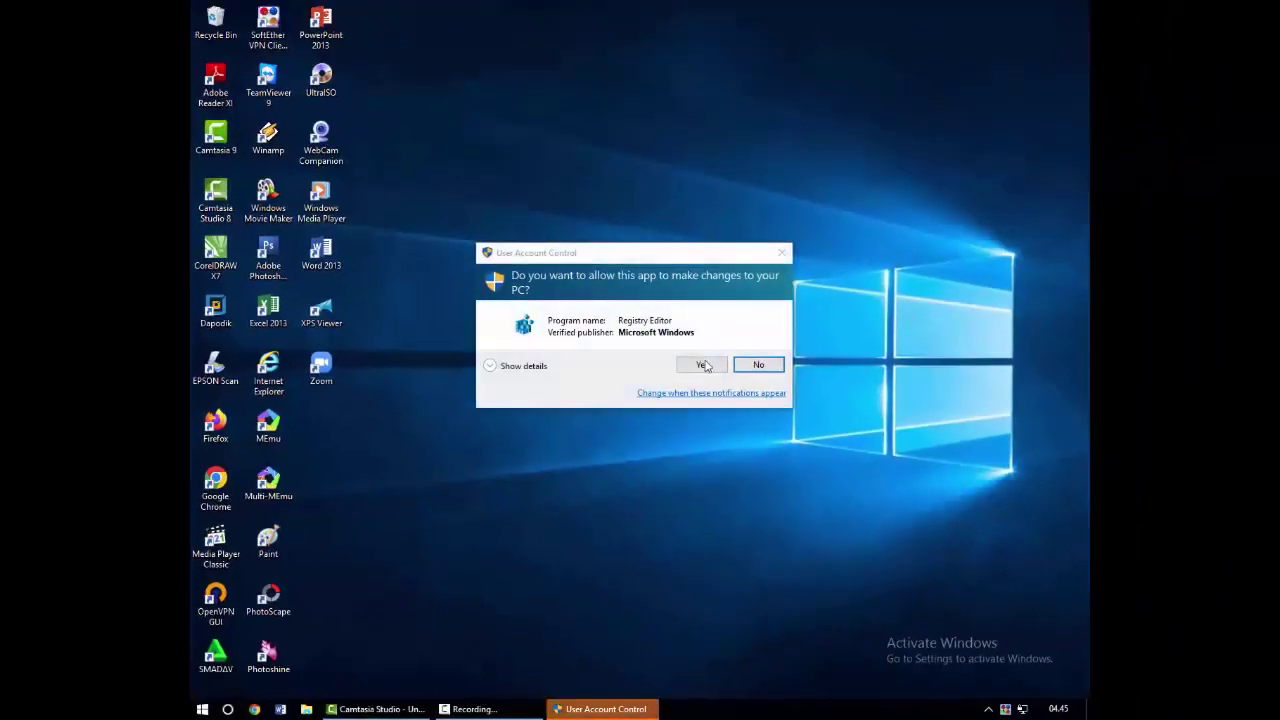
{"action": "left_click", "coordinate": [702, 366]}
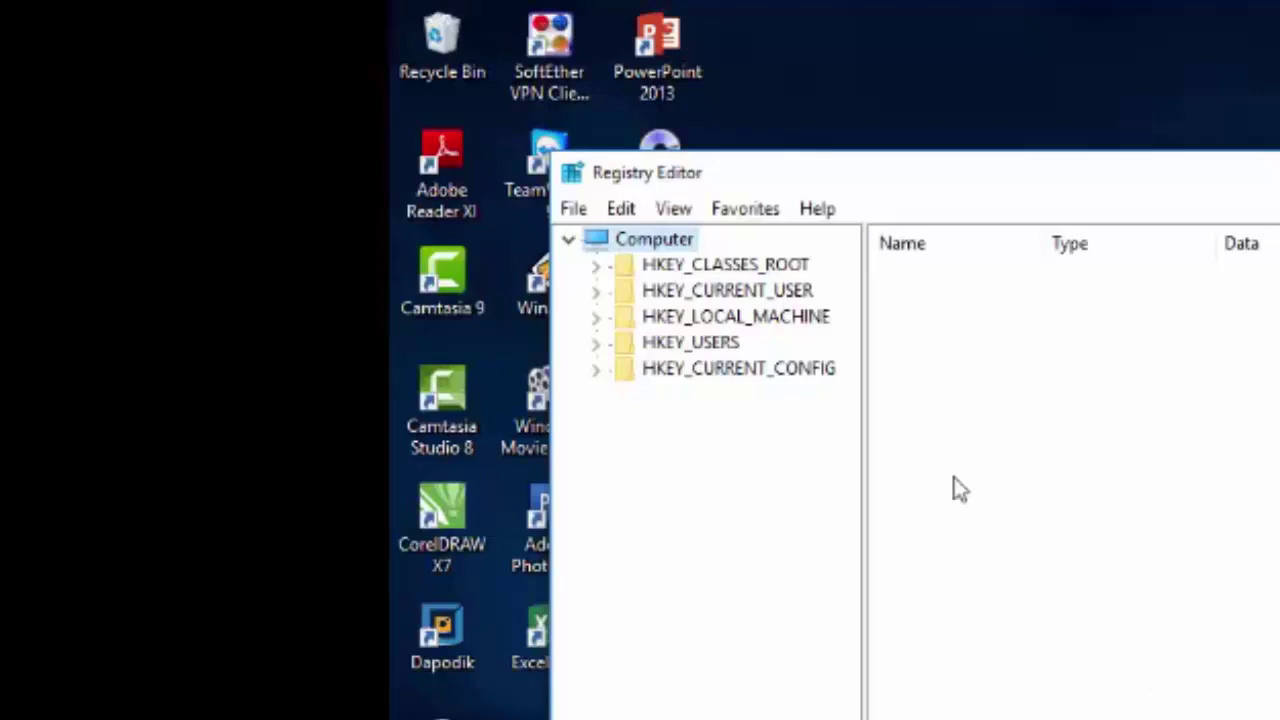
Expand the registry tree down to HKEY_LOCAL_MACHINE\SOFTWARE\Microsoft.
{"action": "left_click", "coordinate": [596, 318]}
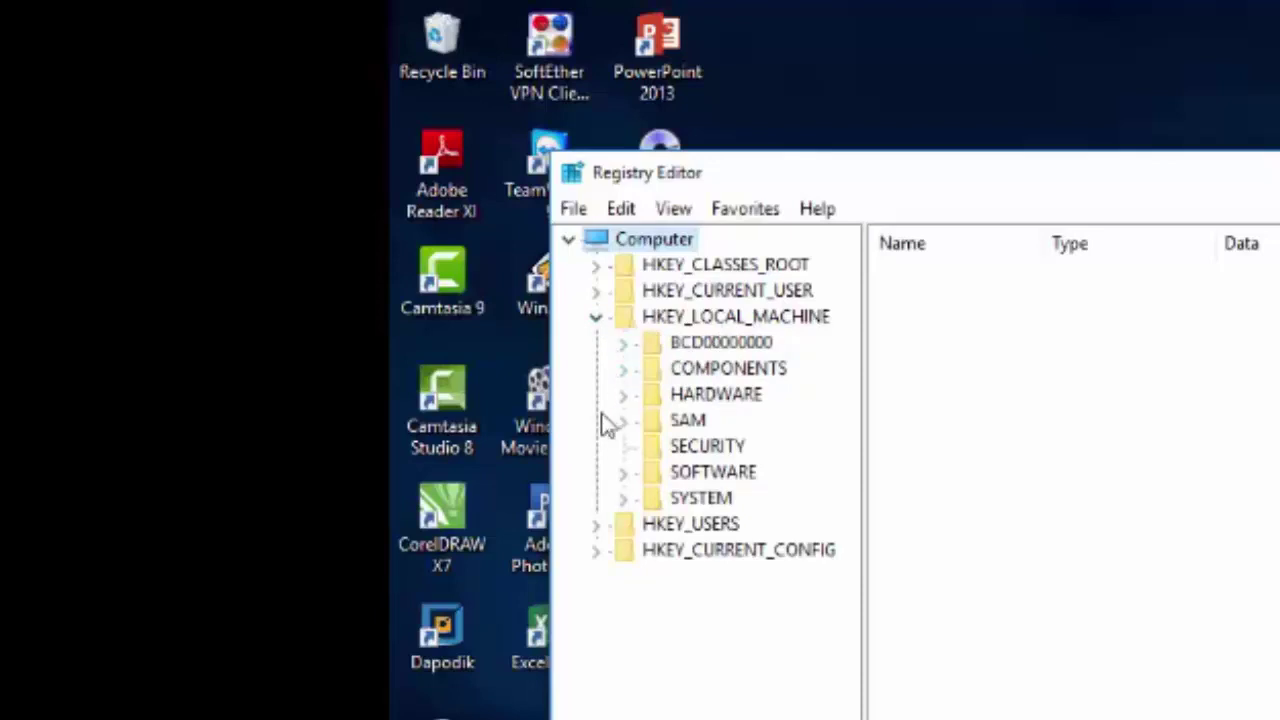
{"action": "left_click", "coordinate": [624, 474]}
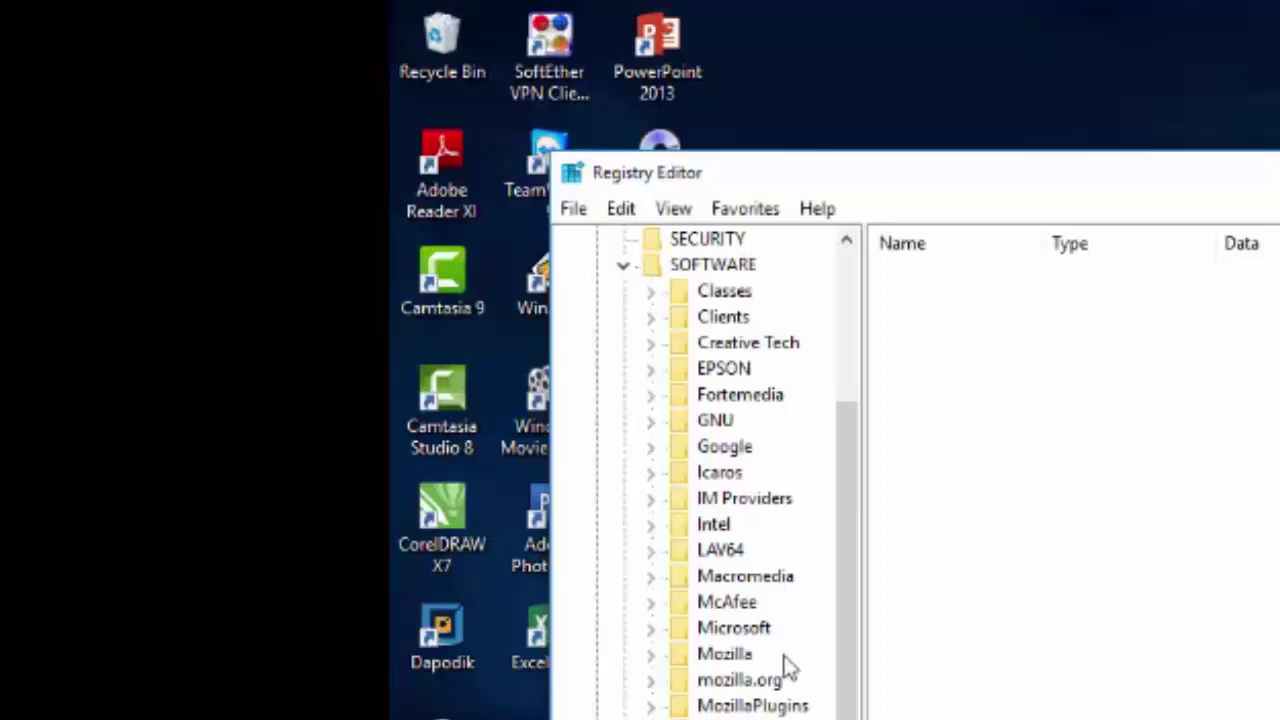
{"action": "left_click", "coordinate": [651, 630]}
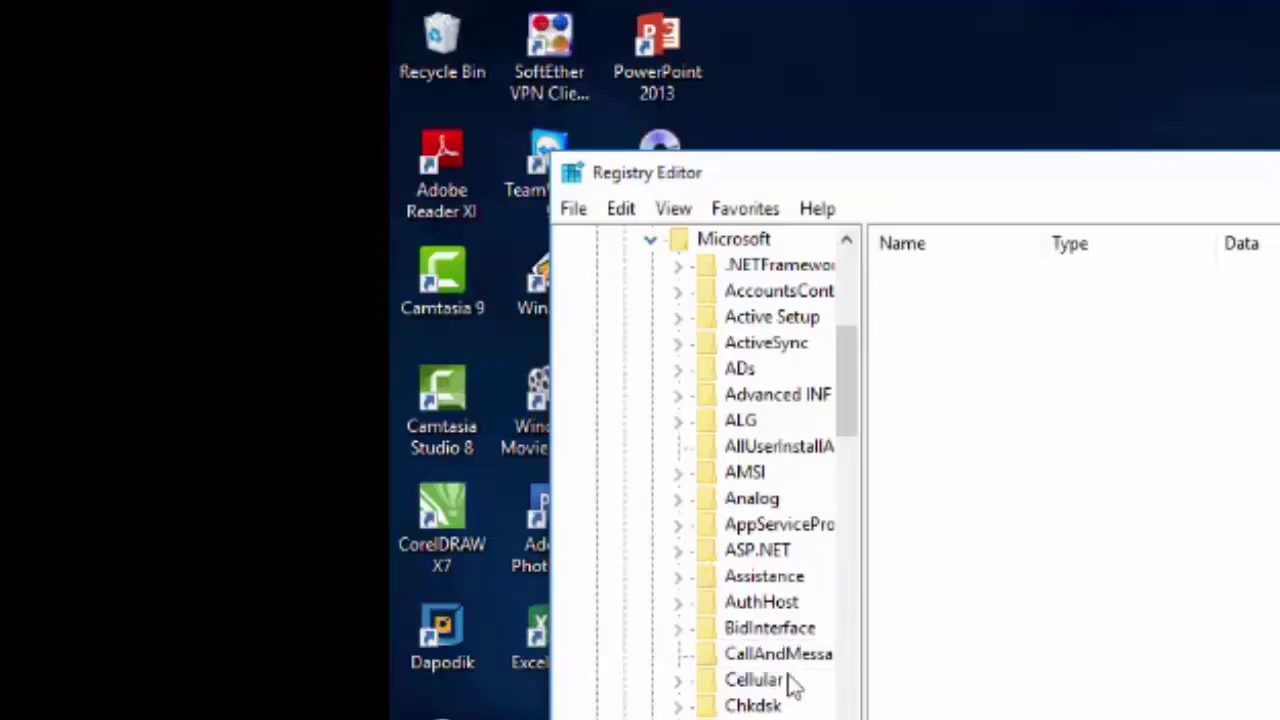
Expand the Windows NT key under Microsoft, widen the key tree and select the CurrentVersion key.
{"action": "scroll", "coordinate": [791, 686], "scroll_direction": "down", "scroll_amount": 1}
{"action": "scroll", "coordinate": [791, 690], "scroll_direction": "down", "scroll_amount": 14}
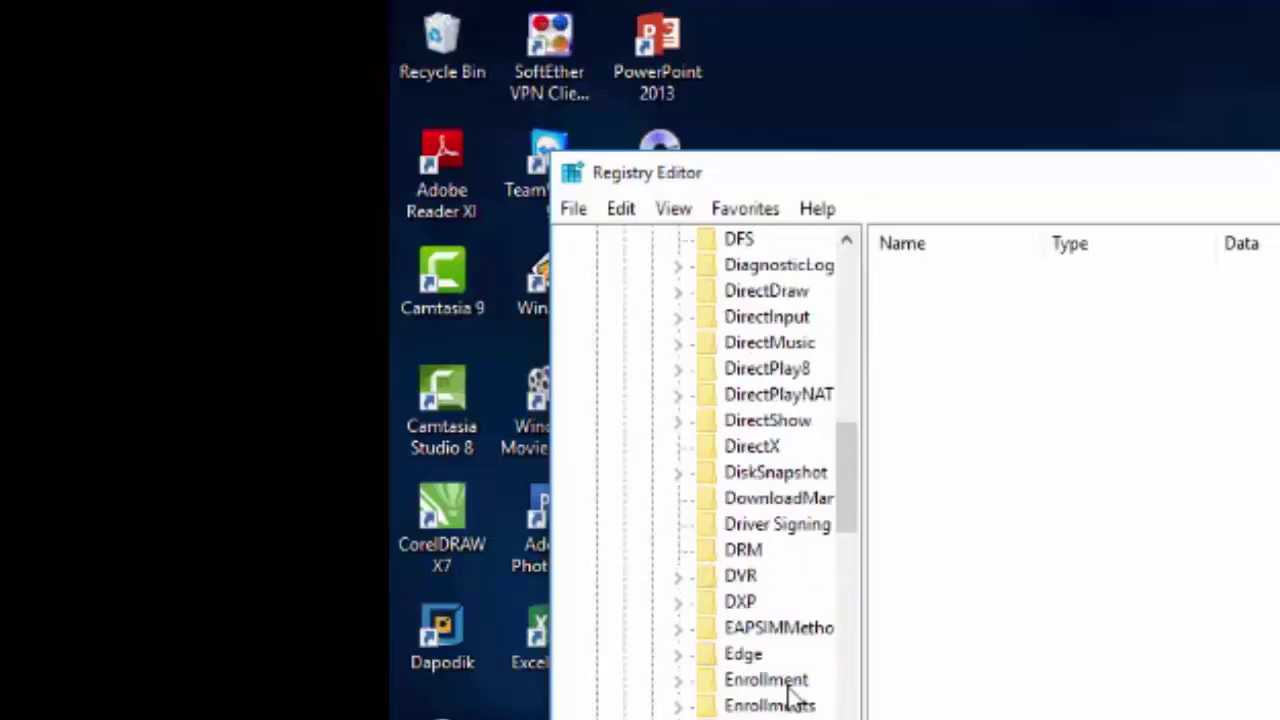
{"action": "scroll", "coordinate": [789, 688], "scroll_direction": "down", "scroll_amount": 17}
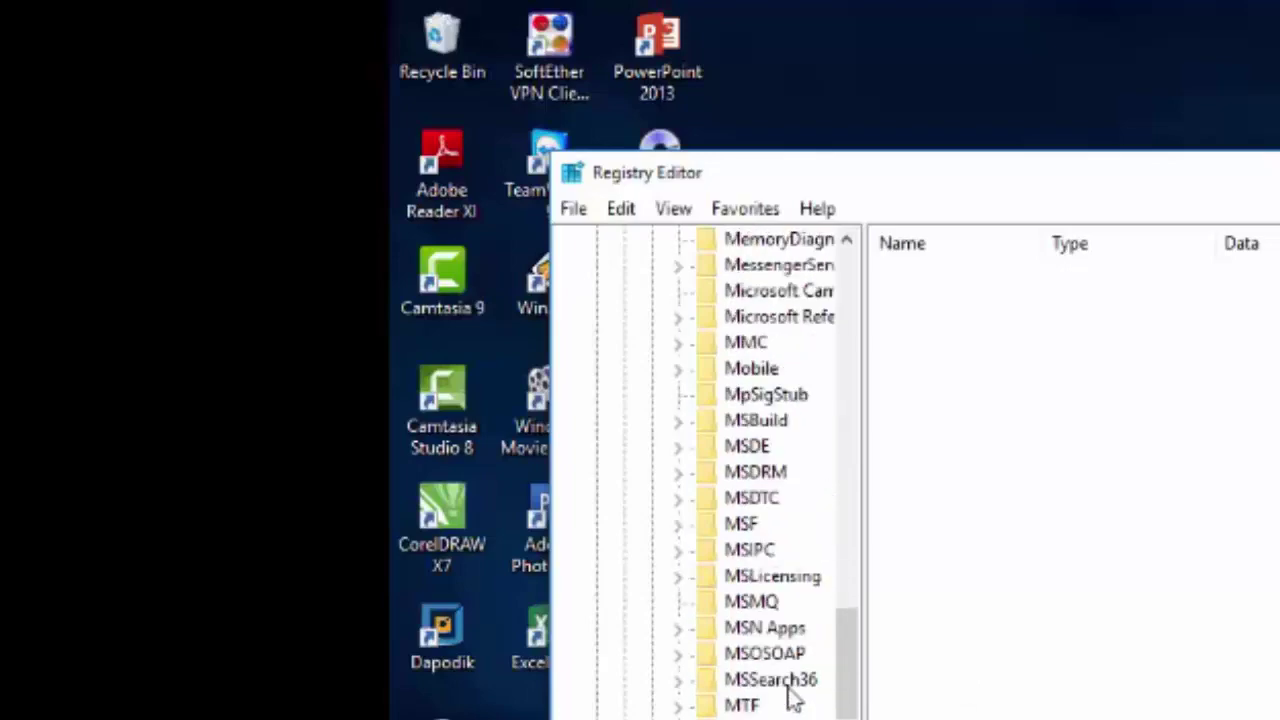
{"action": "scroll", "coordinate": [791, 695], "scroll_direction": "down", "scroll_amount": 18}
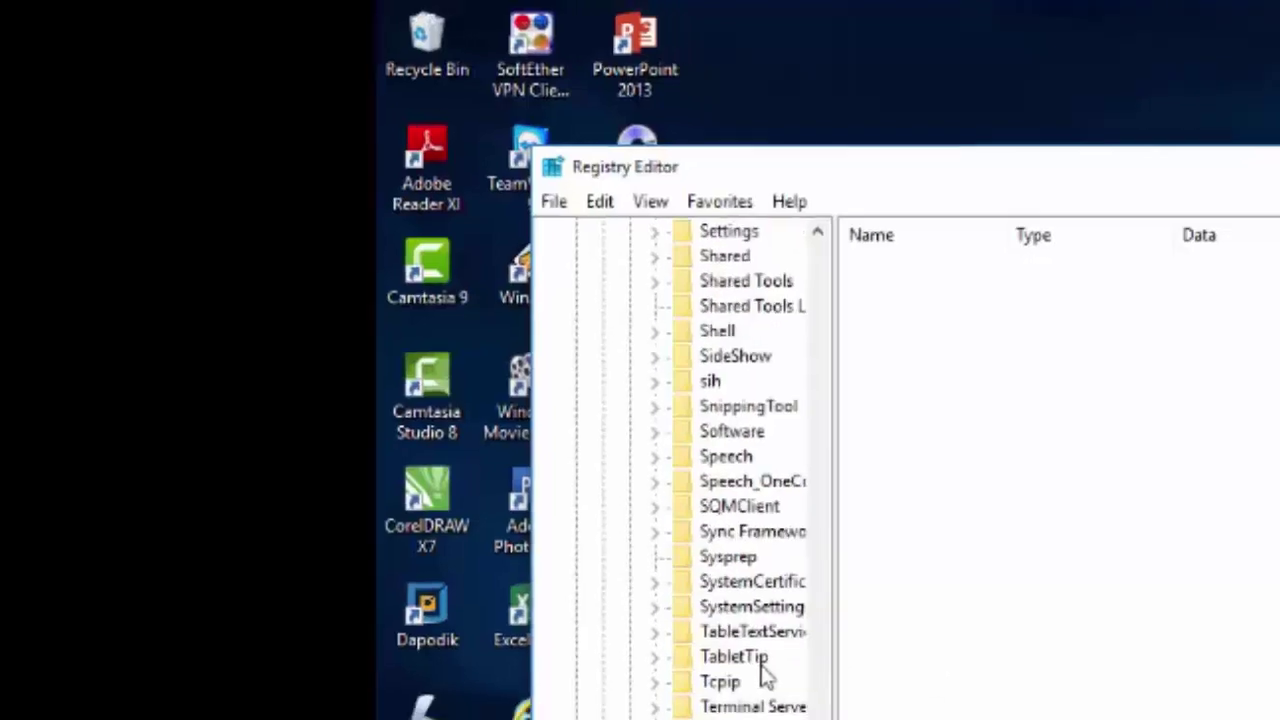
{"action": "scroll", "coordinate": [765, 677], "scroll_direction": "down", "scroll_amount": 4}
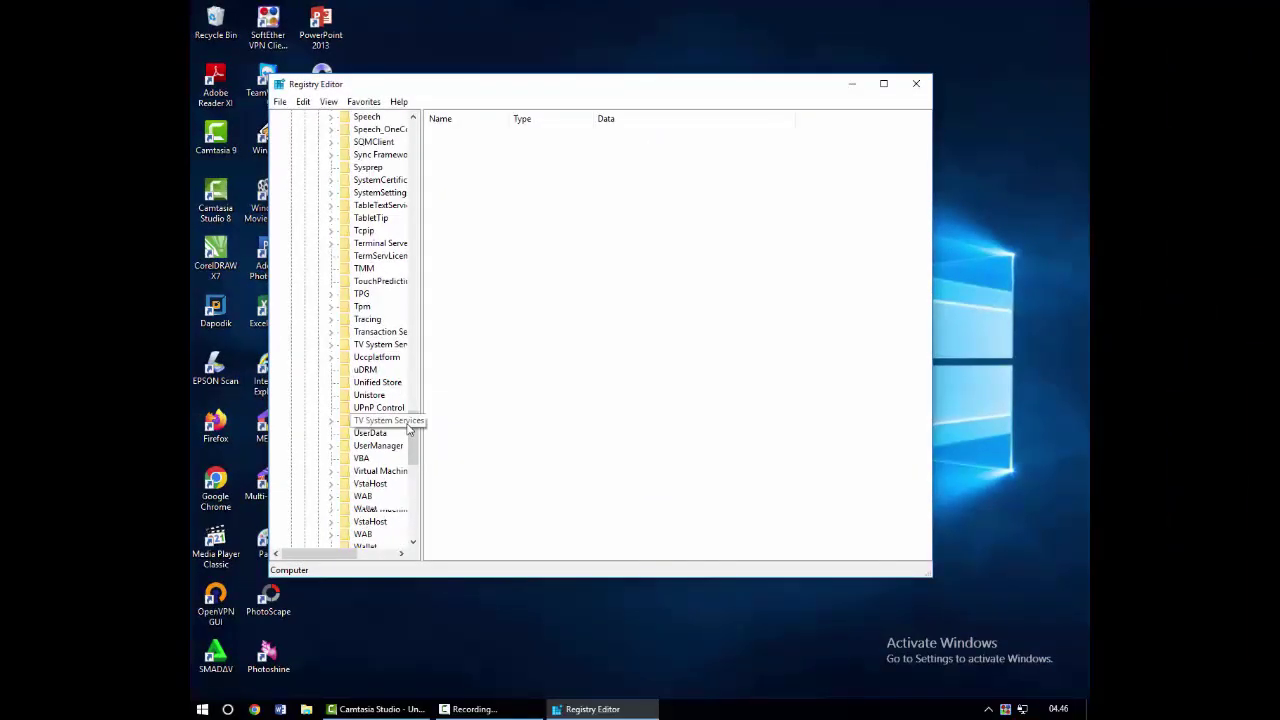
{"action": "scroll", "coordinate": [408, 437], "scroll_direction": "down", "scroll_amount": 5}
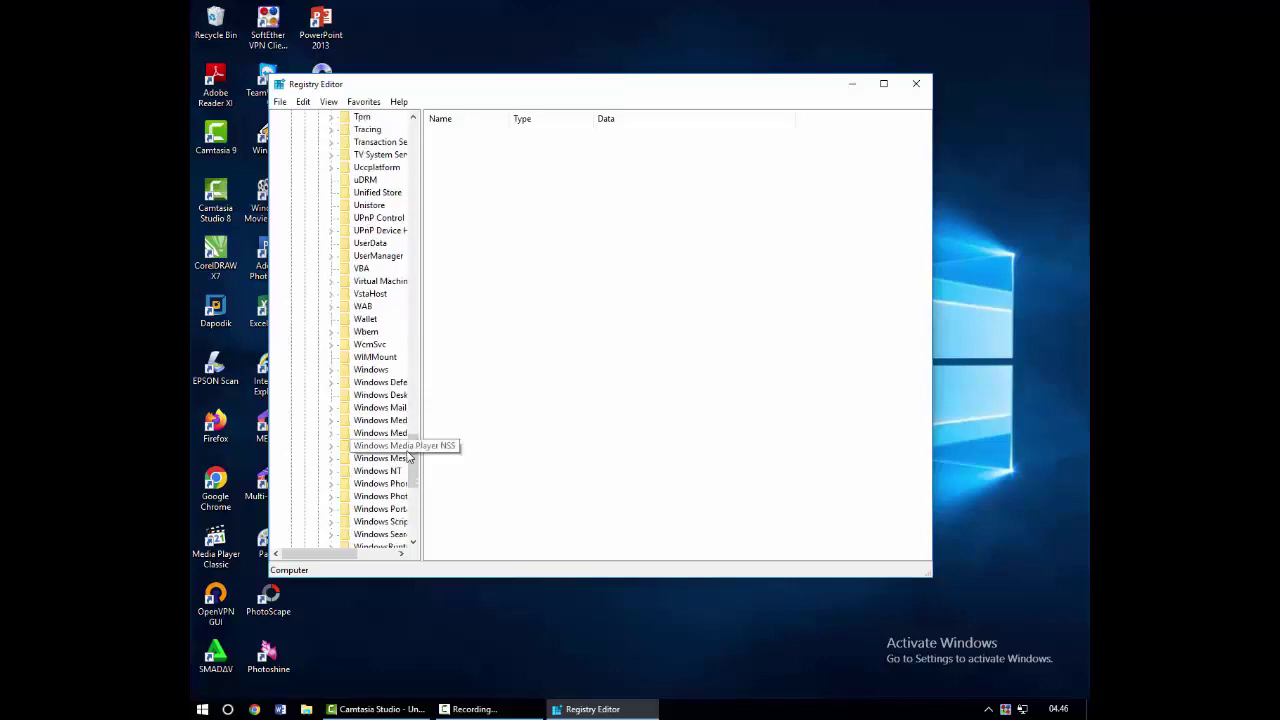
{"action": "left_click", "coordinate": [331, 473]}
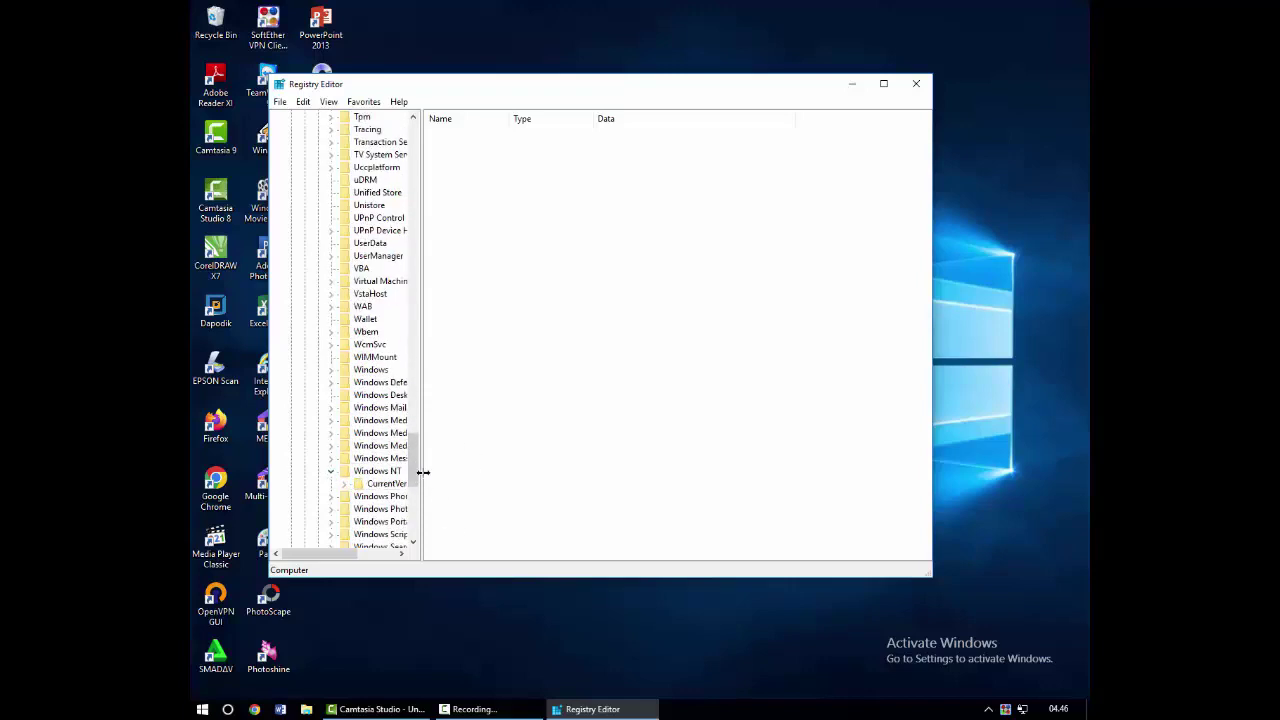
{"action": "left_click_drag", "start_coordinate": [420, 475], "coordinate": [463, 480]}
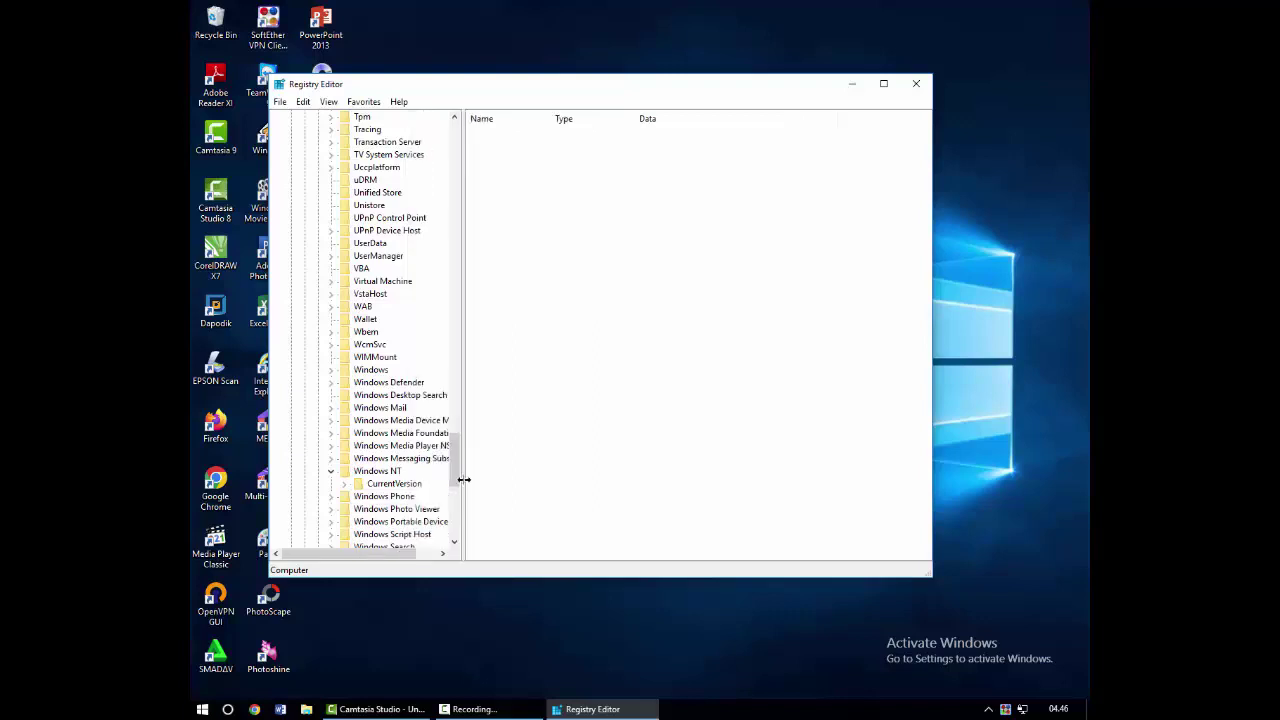
{"action": "left_click", "coordinate": [357, 485]}
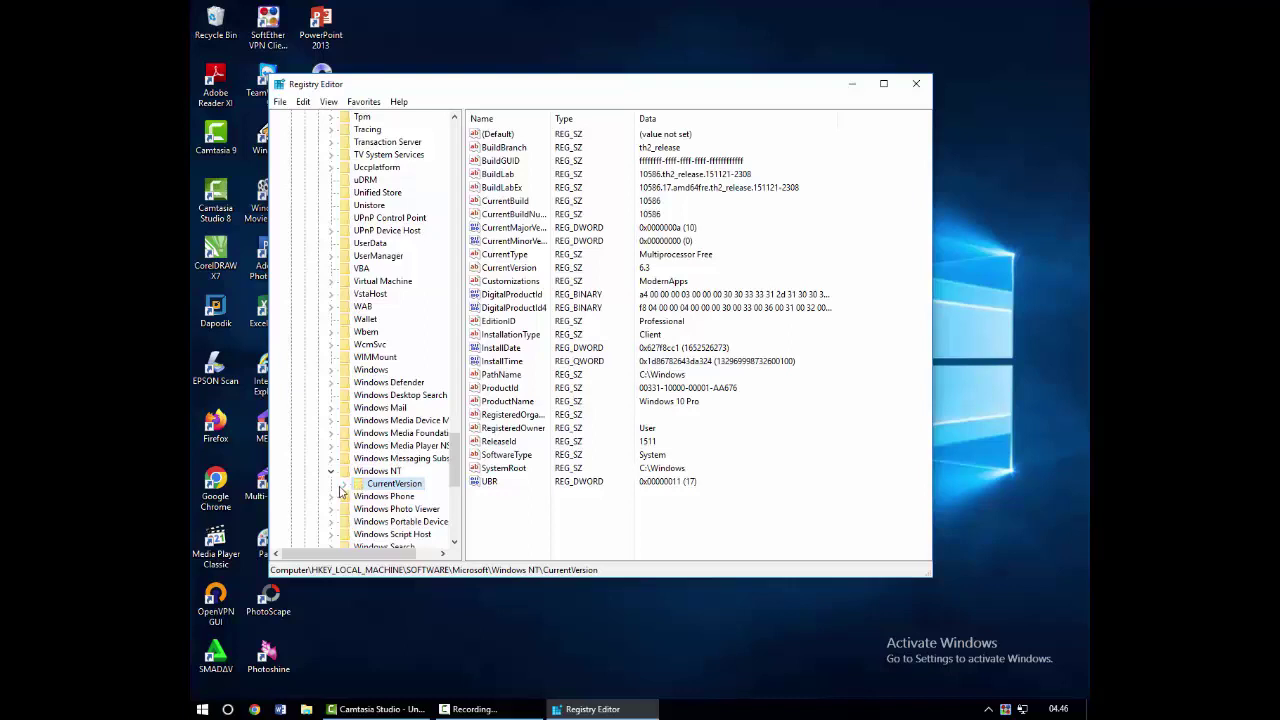
Expand CurrentVersion and its SoftwareProtectionPlatform key, and open the Activation key.
{"action": "left_click", "coordinate": [345, 487]}
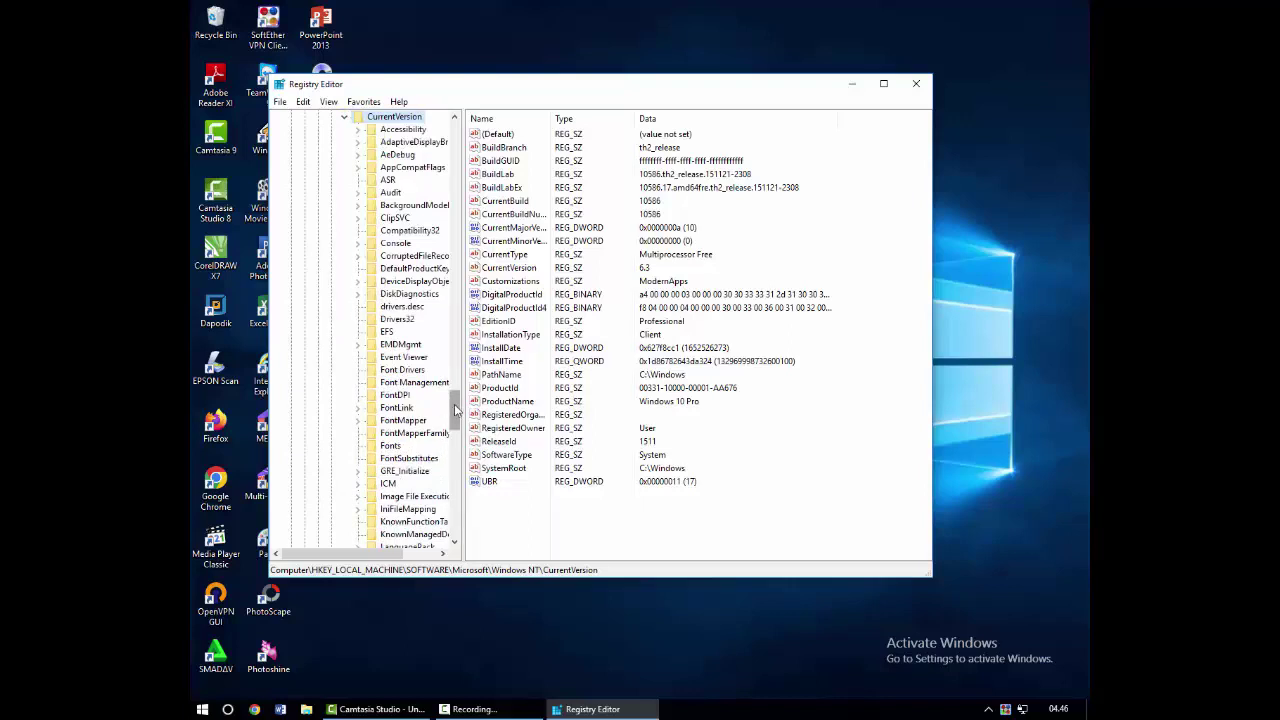
{"action": "left_click_drag", "start_coordinate": [455, 409], "coordinate": [455, 432]}
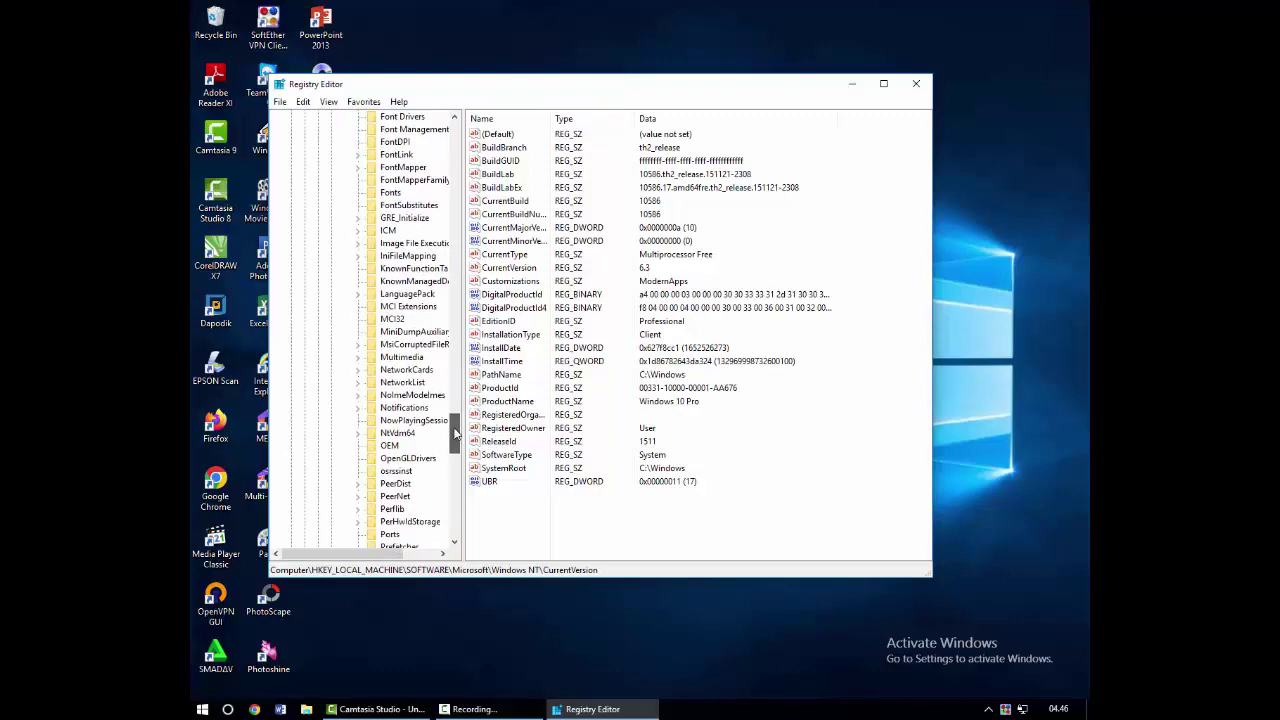
{"action": "left_click_drag", "start_coordinate": [455, 432], "coordinate": [455, 467]}
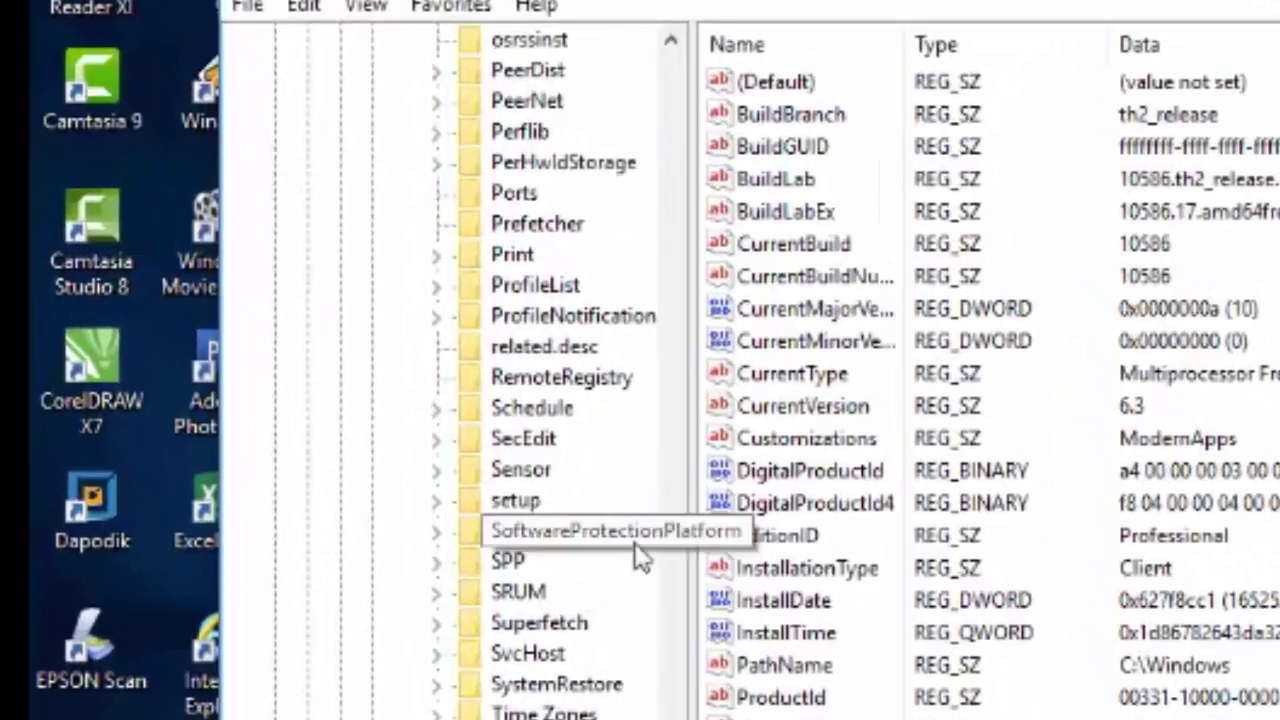
{"action": "left_click", "coordinate": [436, 531]}
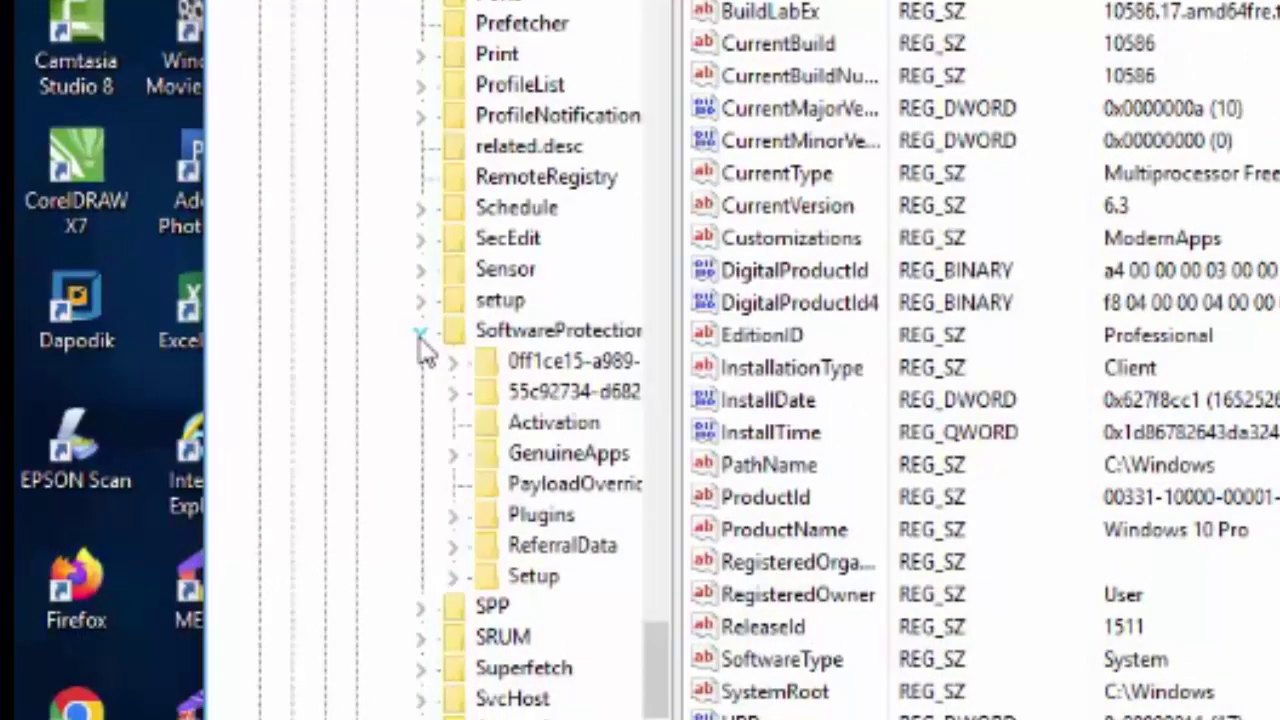
{"action": "left_click", "coordinate": [493, 428]}
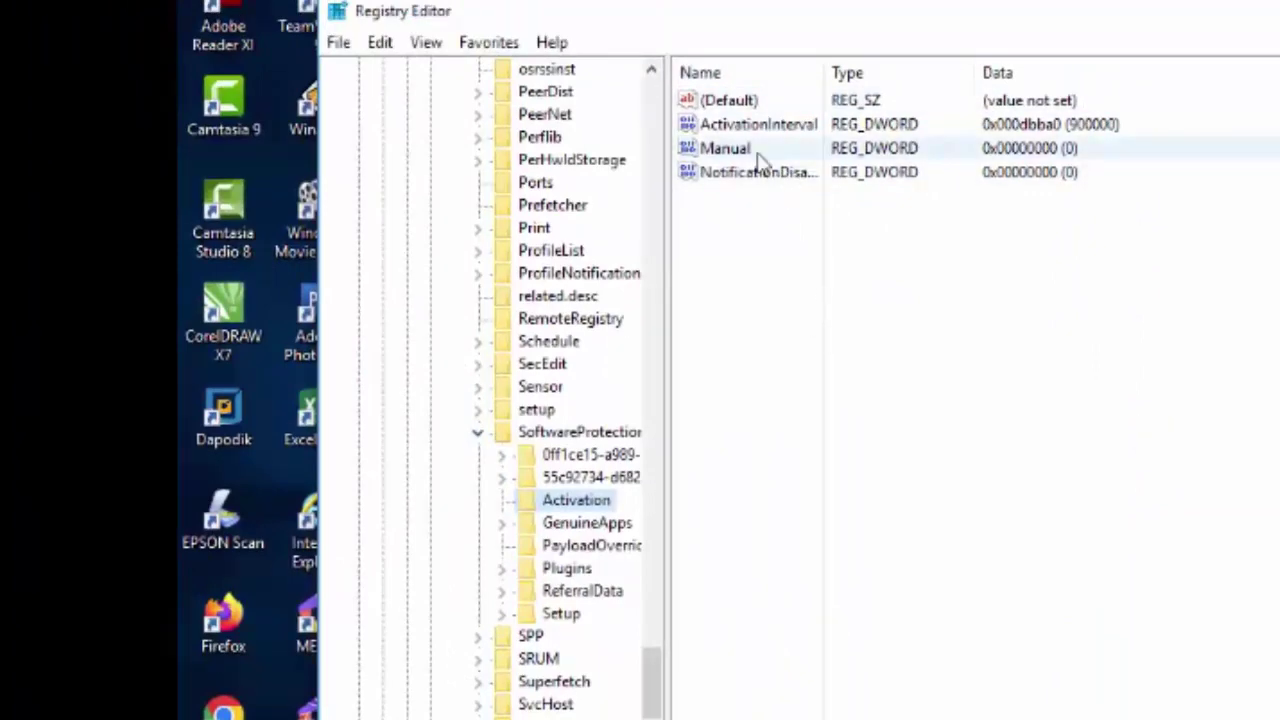
Set the Manual DWORD value in the Activation key to 1.
{"action": "left_click", "coordinate": [757, 157]}
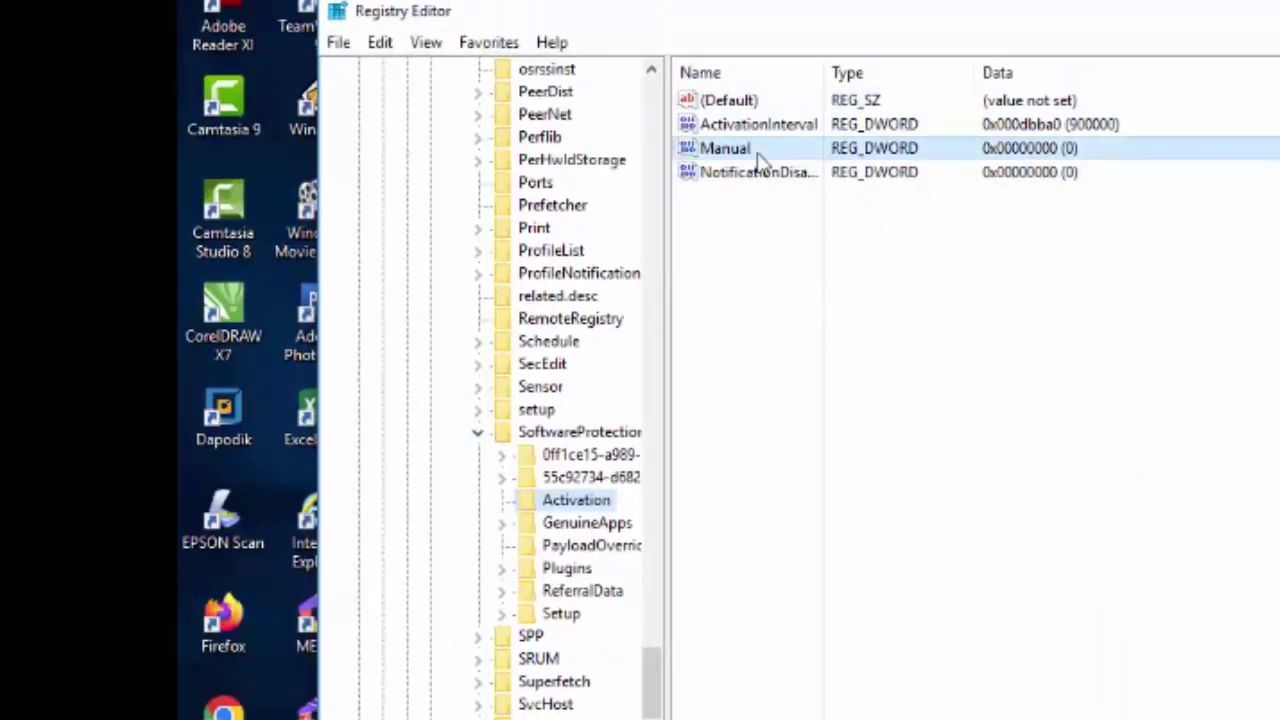
{"action": "right_click", "coordinate": [760, 160]}
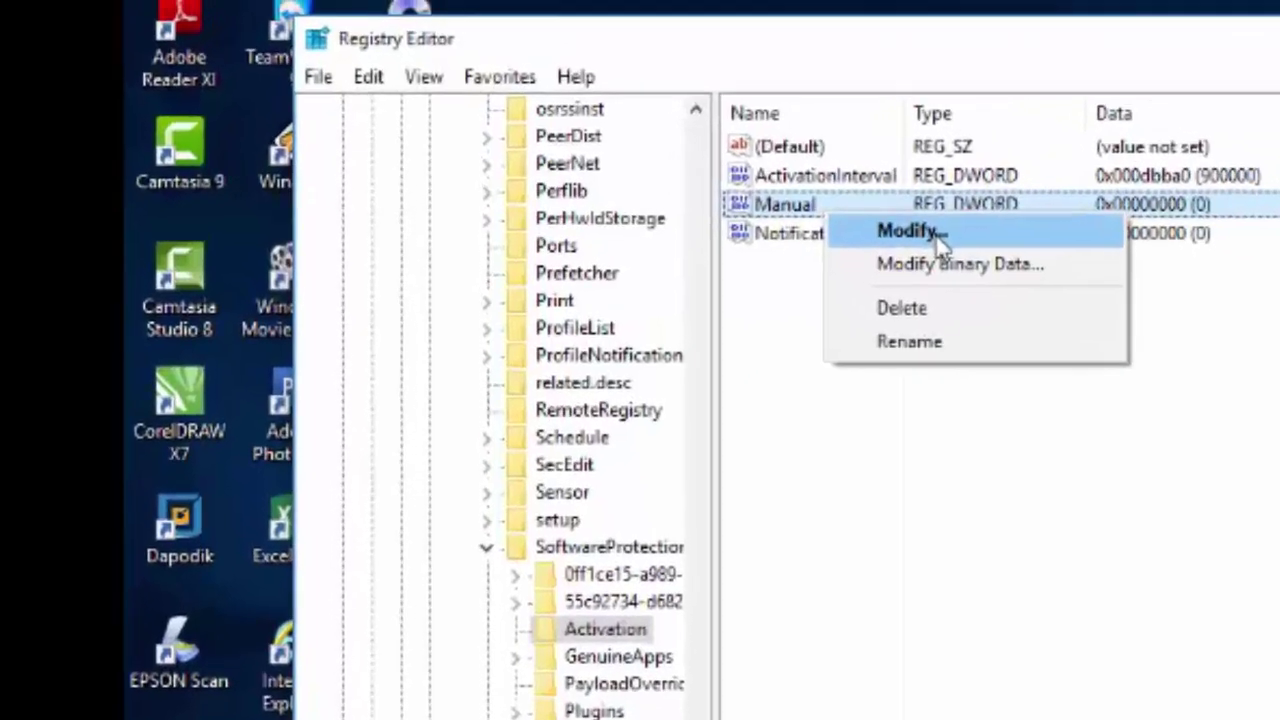
{"action": "left_click", "coordinate": [830, 171]}
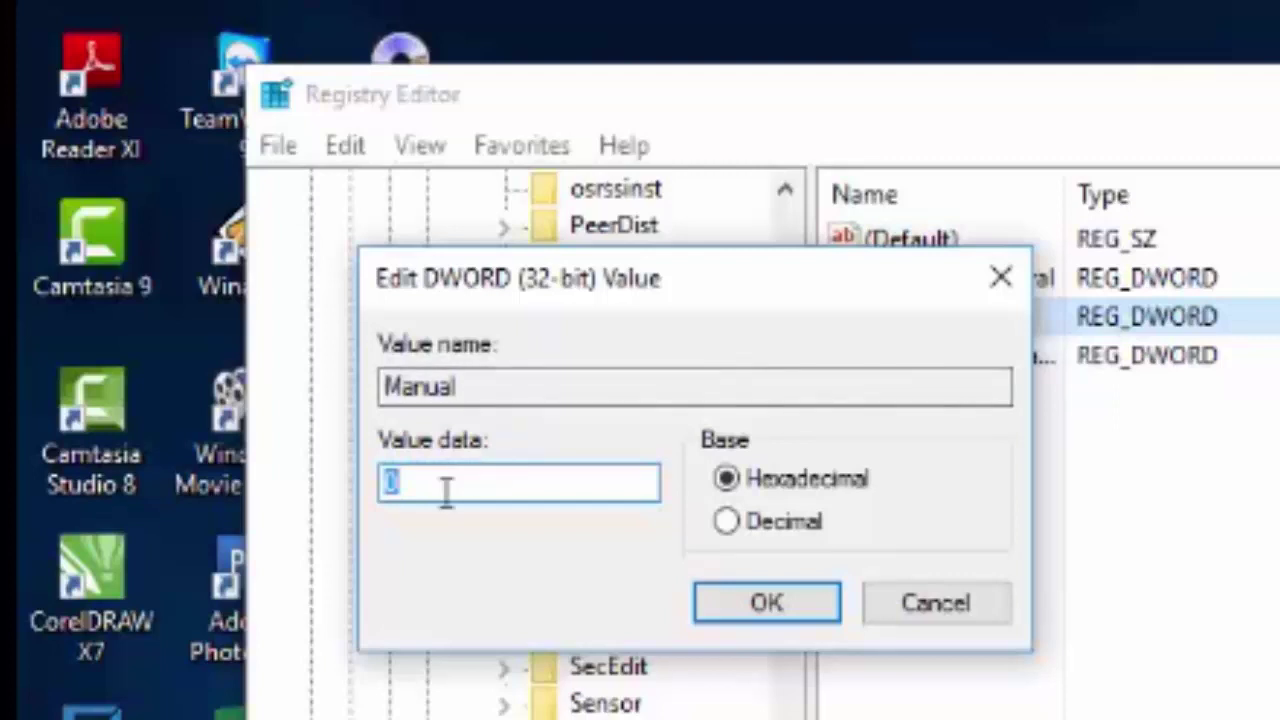
{"action": "type", "text": "1"}
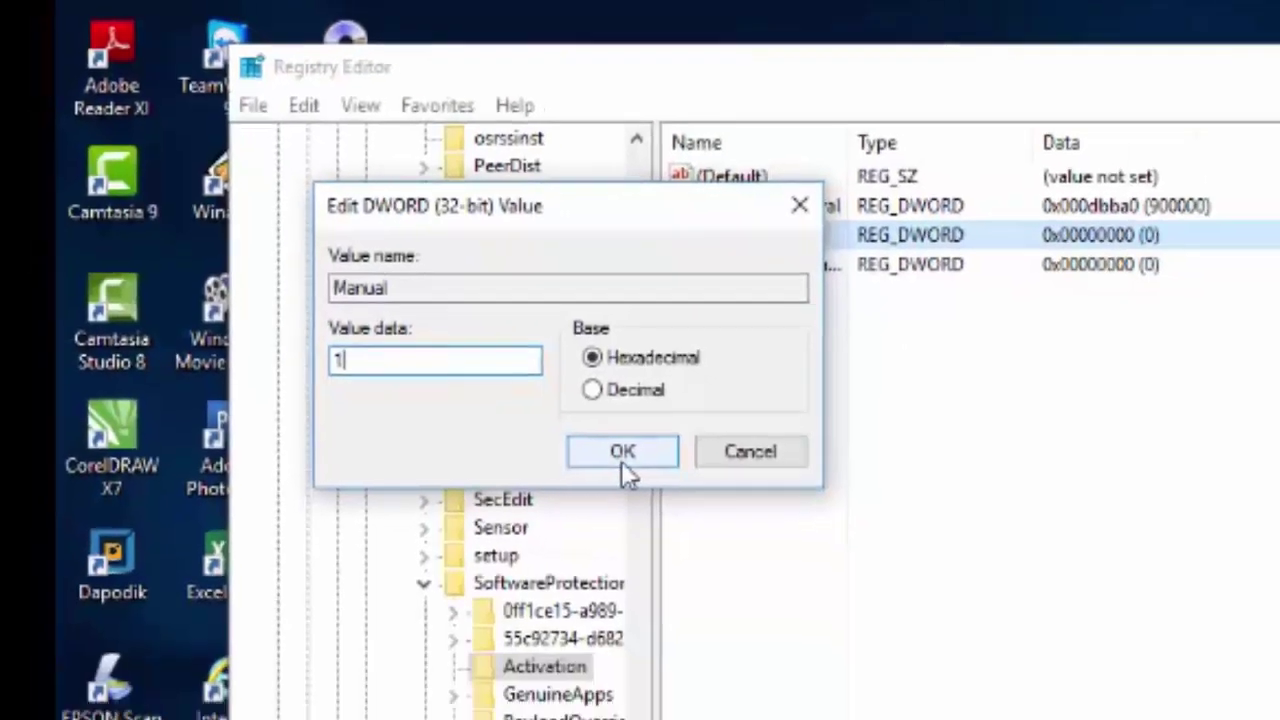
{"action": "left_click", "coordinate": [767, 610]}
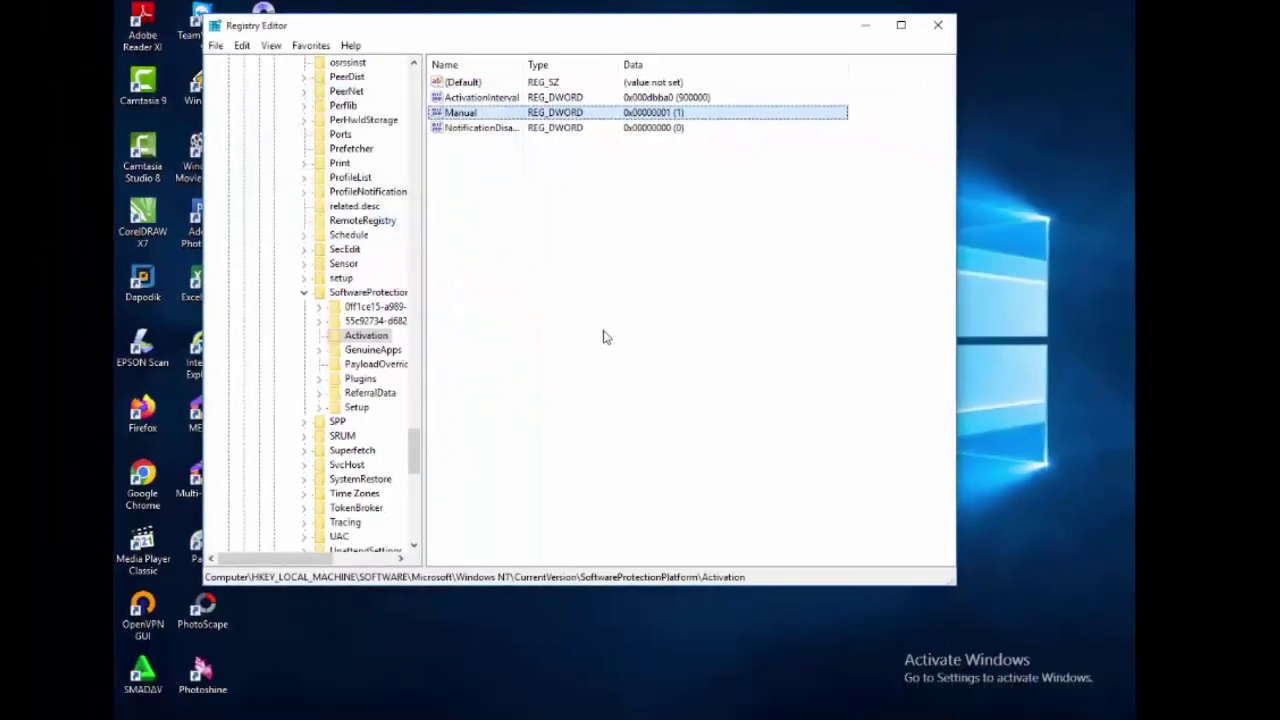
Close the Registry Editor and bring up the computer's power options.
{"action": "left_click", "coordinate": [938, 25]}
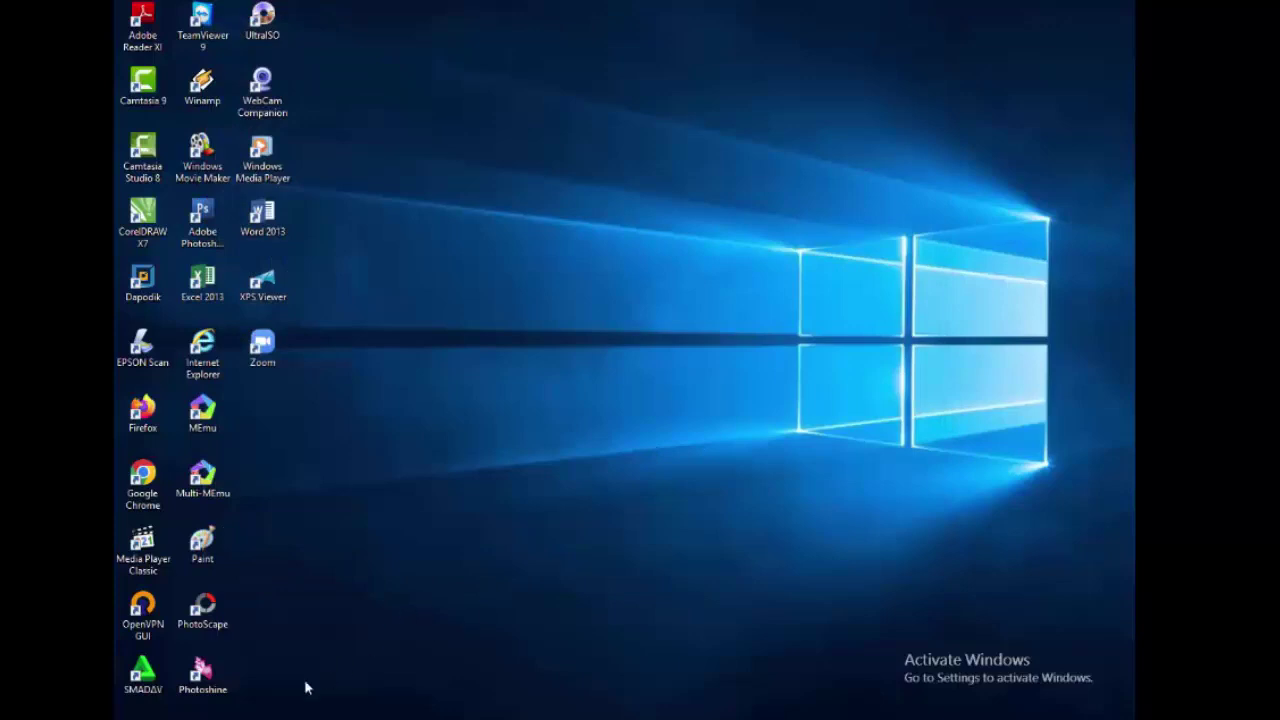
{"action": "key", "text": "super"}
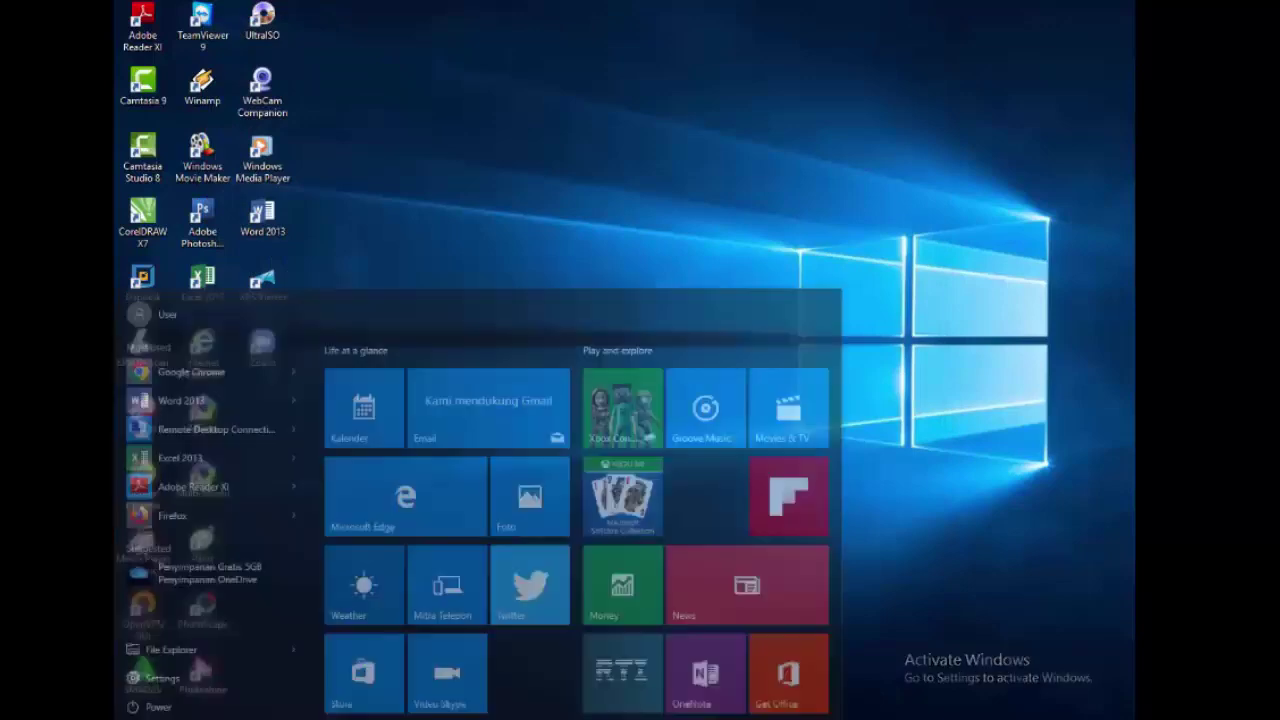
{"action": "left_click", "coordinate": [161, 684]}
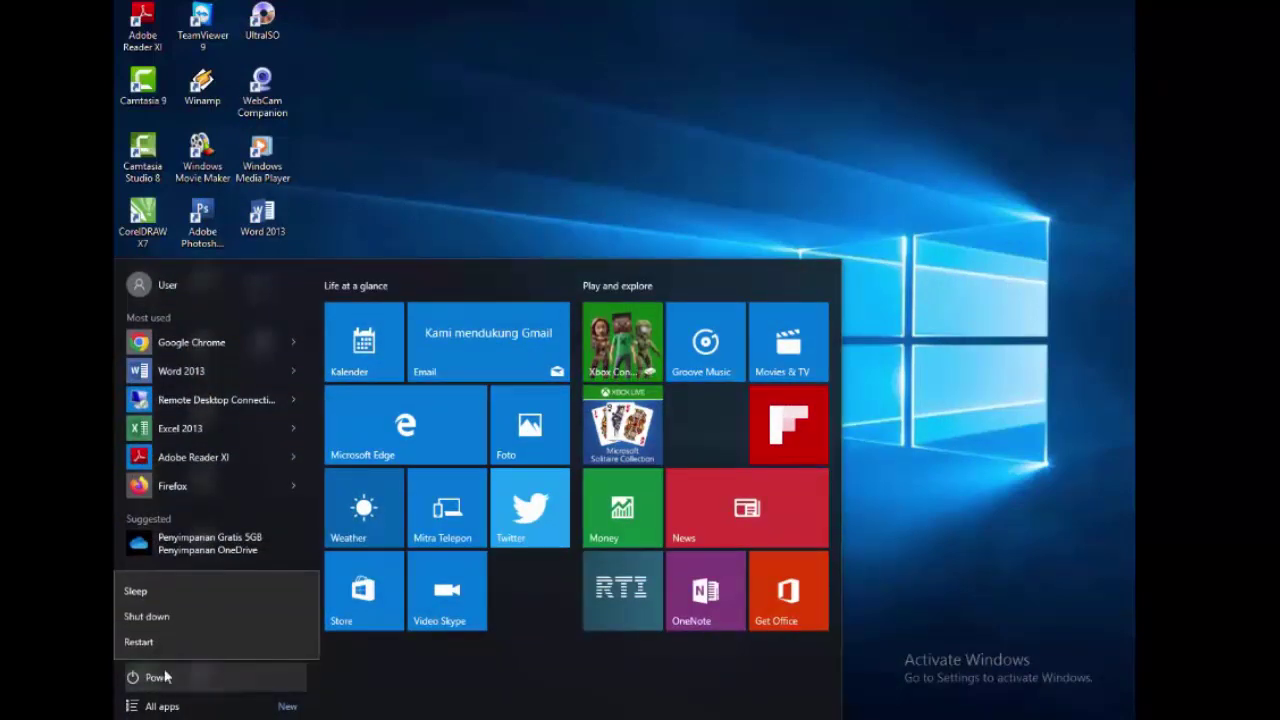